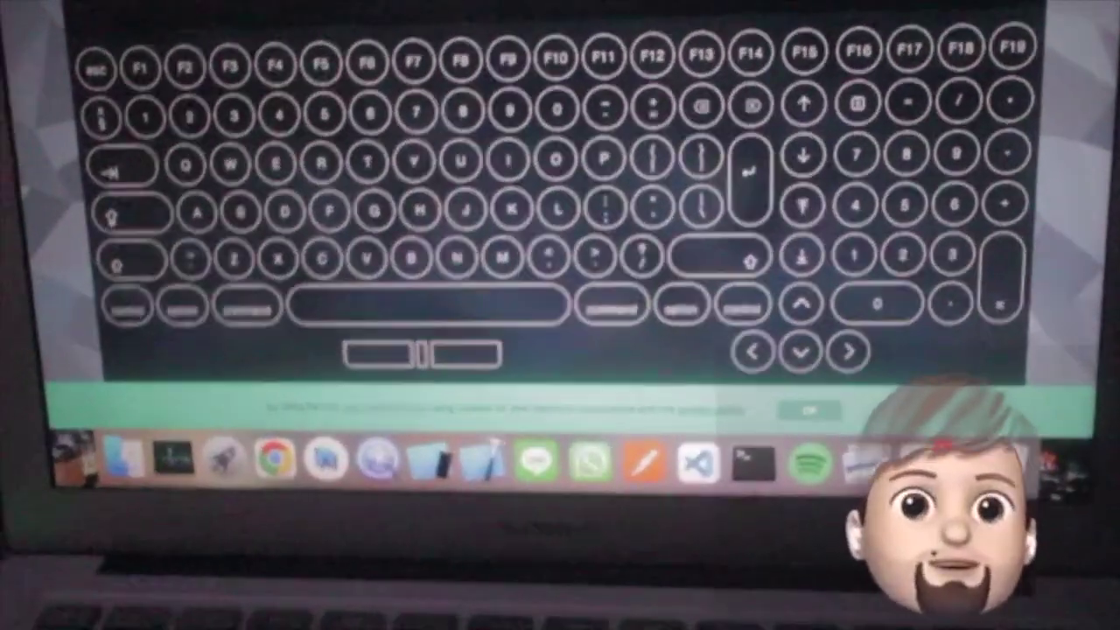
- Light up the number-row keys 1–4, 6–0, minus and equals, plus Insert
key(1)
key(2)
key(3)
key(4)
key(6)
key(7)
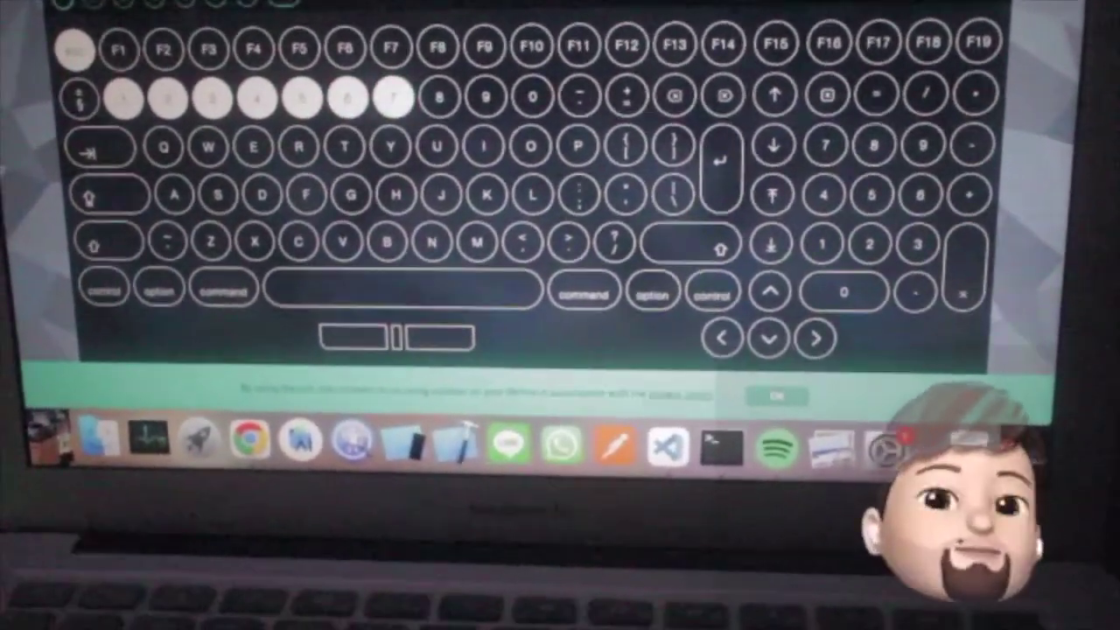
key(8)
key(9)
key(0)
key(minus)
key(equal)
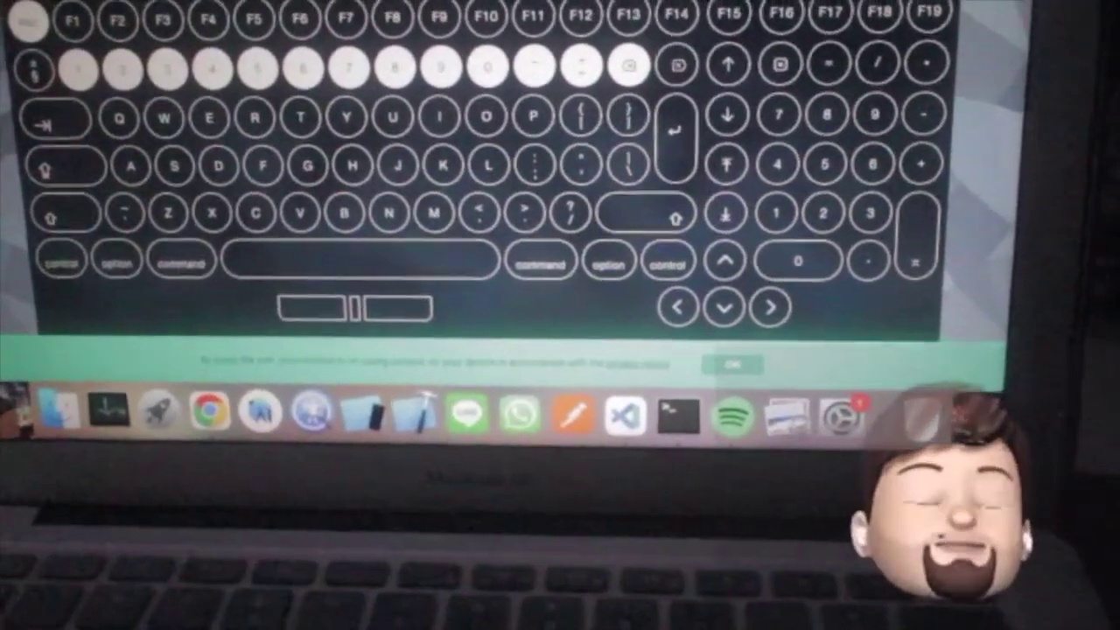
key(Insert)
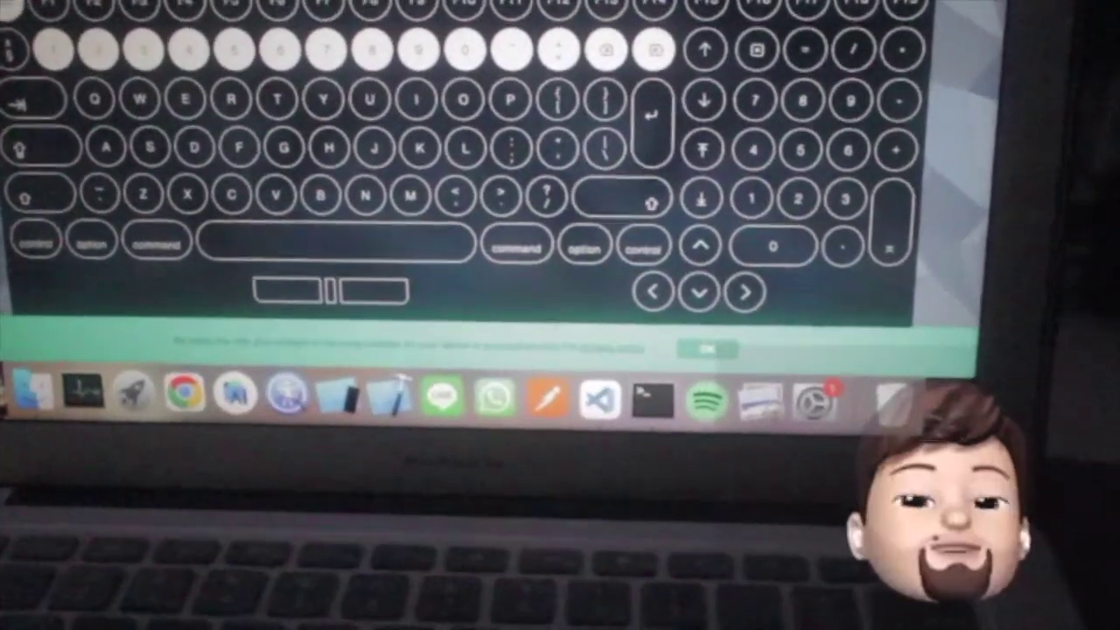
- Light up Tab, Q–Y, I–P, both brackets and backslash on the tester
key(Tab)
key(q)
key(w)
key(e)
key(r)
key(t)
key(y)
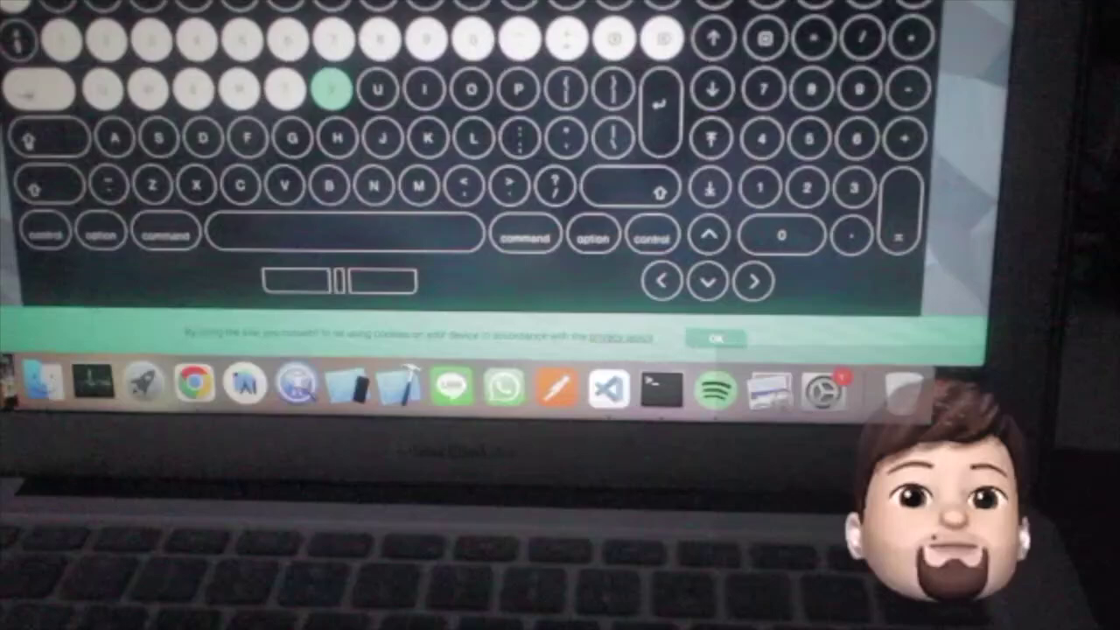
key(i)
key(o)
key(p)
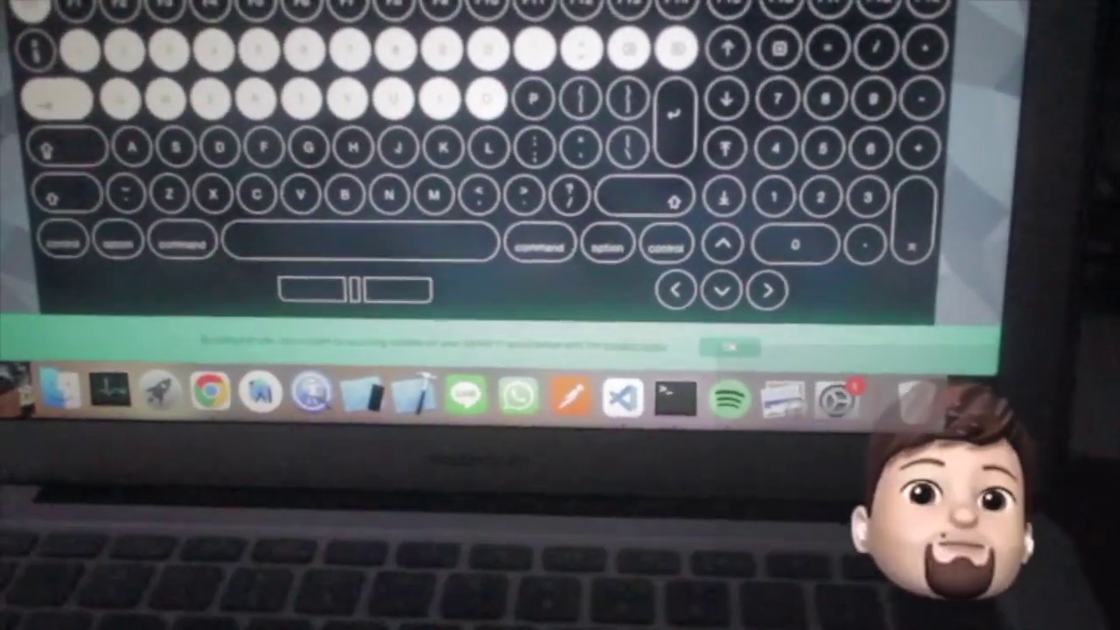
key(bracketleft)
key(bracketright)
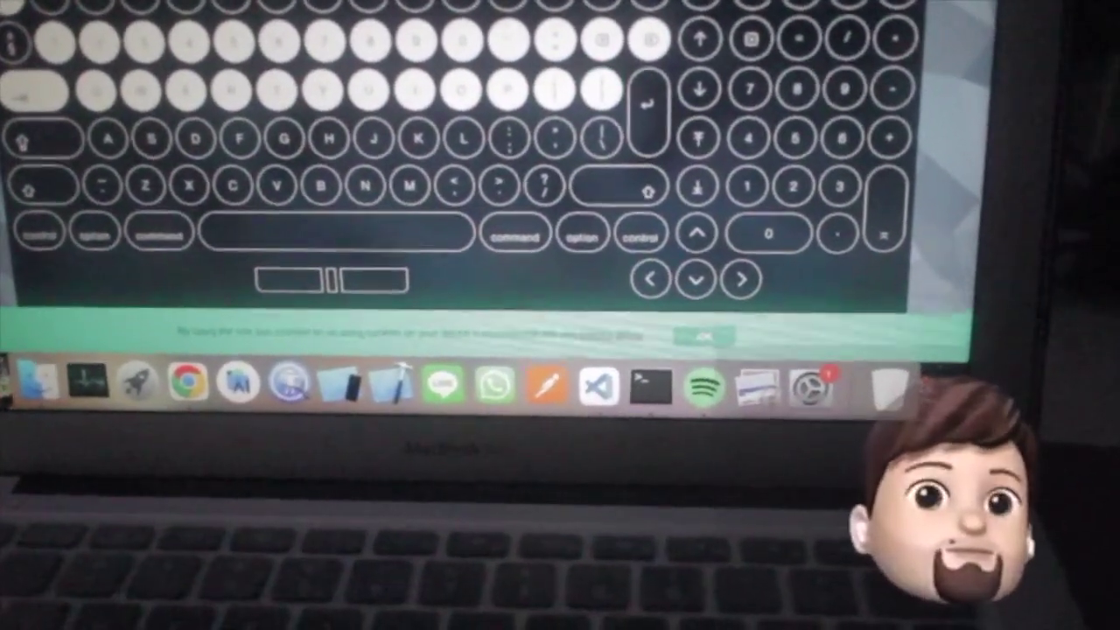
key(backslash)
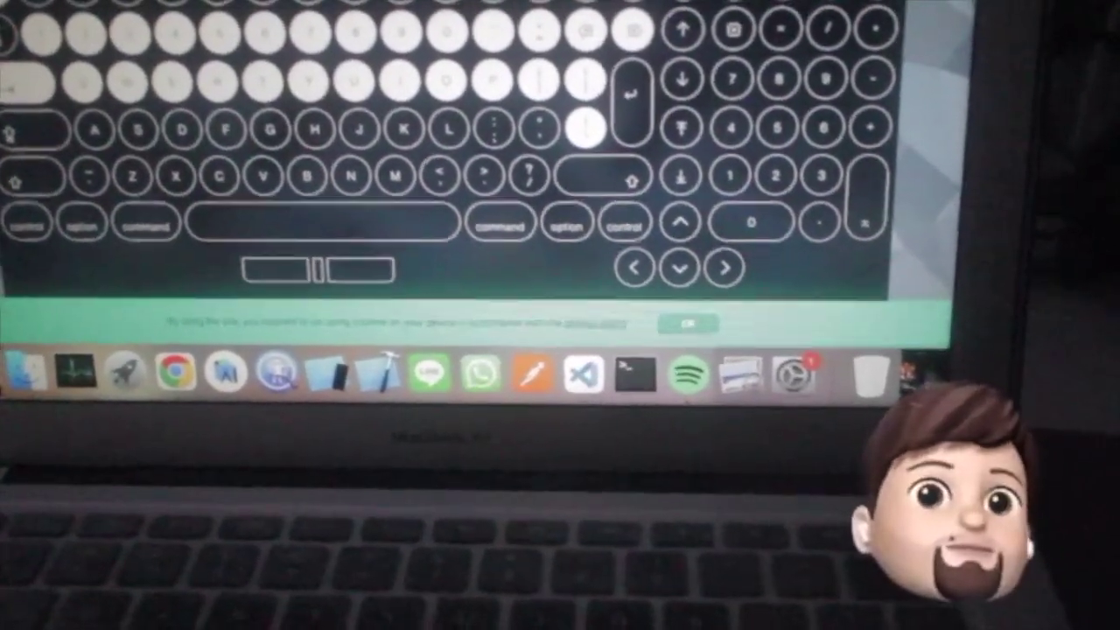
- Light up Return, apostrophe, semicolon, J, H, F and X on the tester
key(Return)
key(apostrophe)
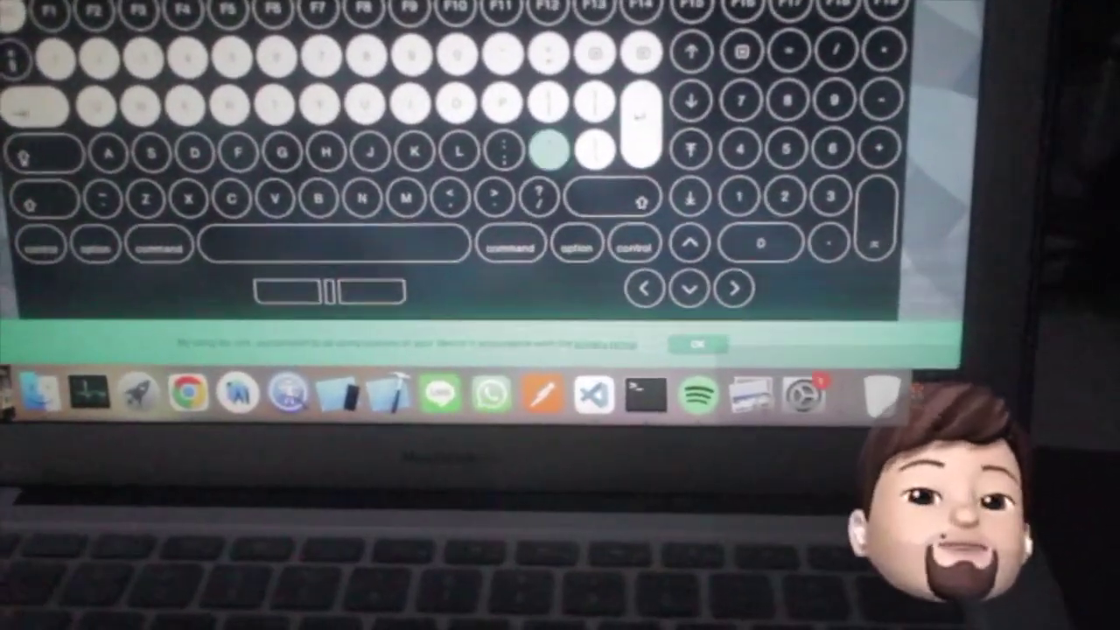
key(semicolon)
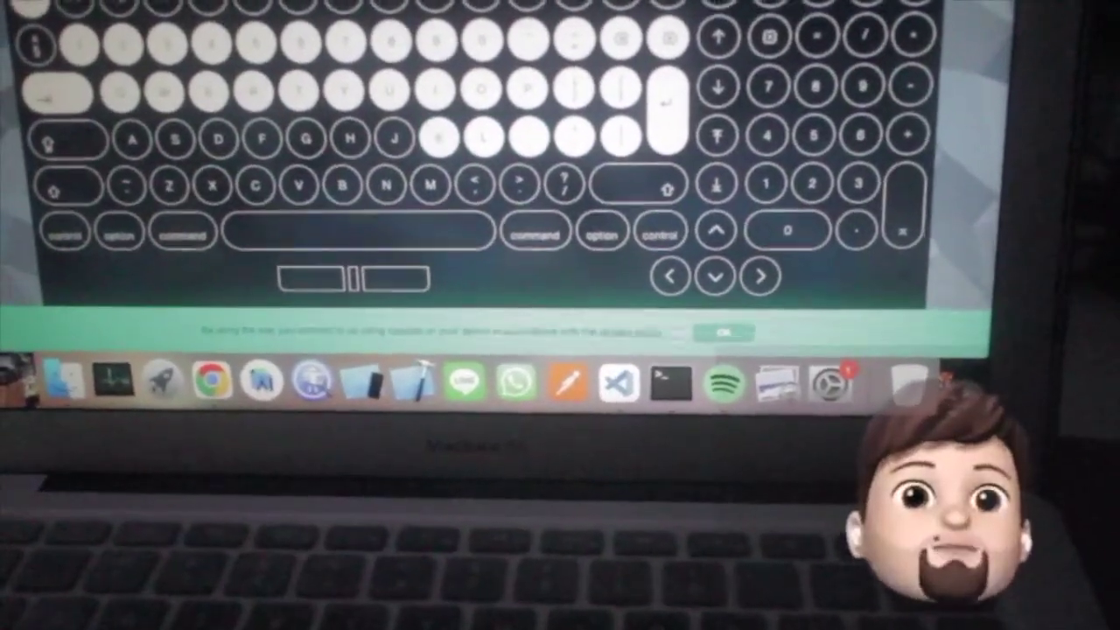
key(j)
key(h)
key(f)
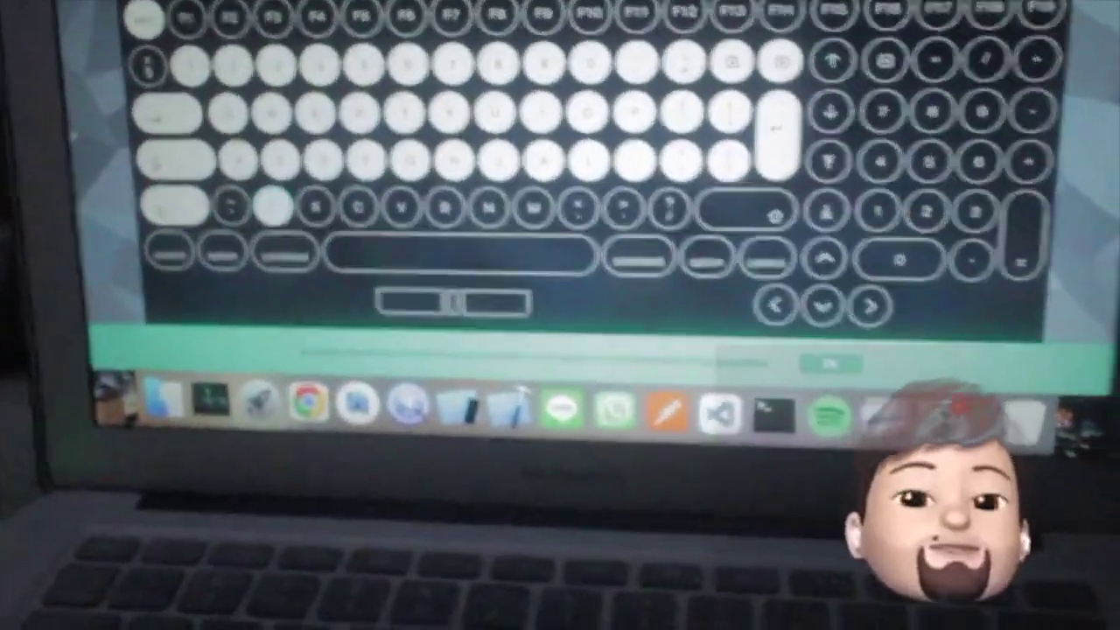
key(x)
- Light up C, V, B, N, comma, period and right shift on the tester
key(c)
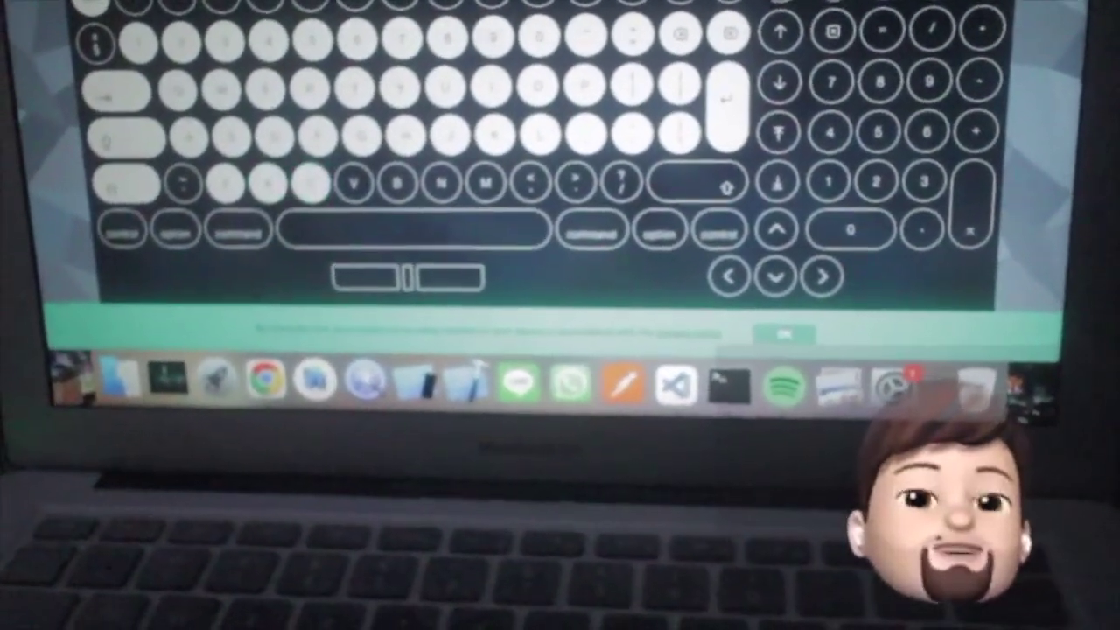
key(v)
key(b)
key(n)
key(comma)
key(period)
key(shift)
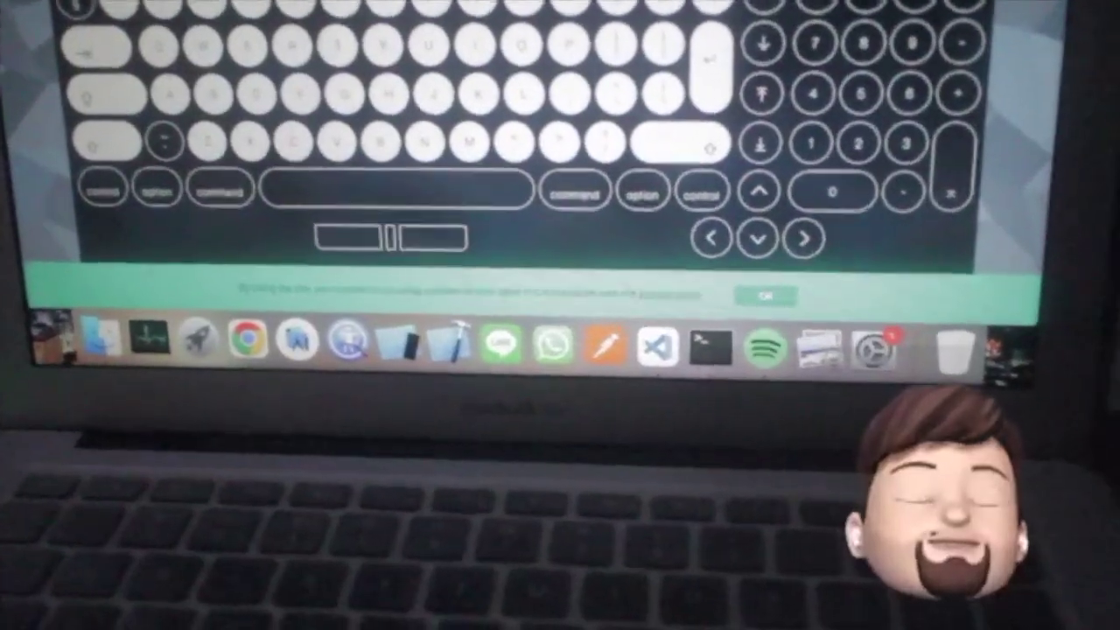
- Light up the up, down and left arrows, control, spacebar and left modifiers, then hide the tester
key(Up)
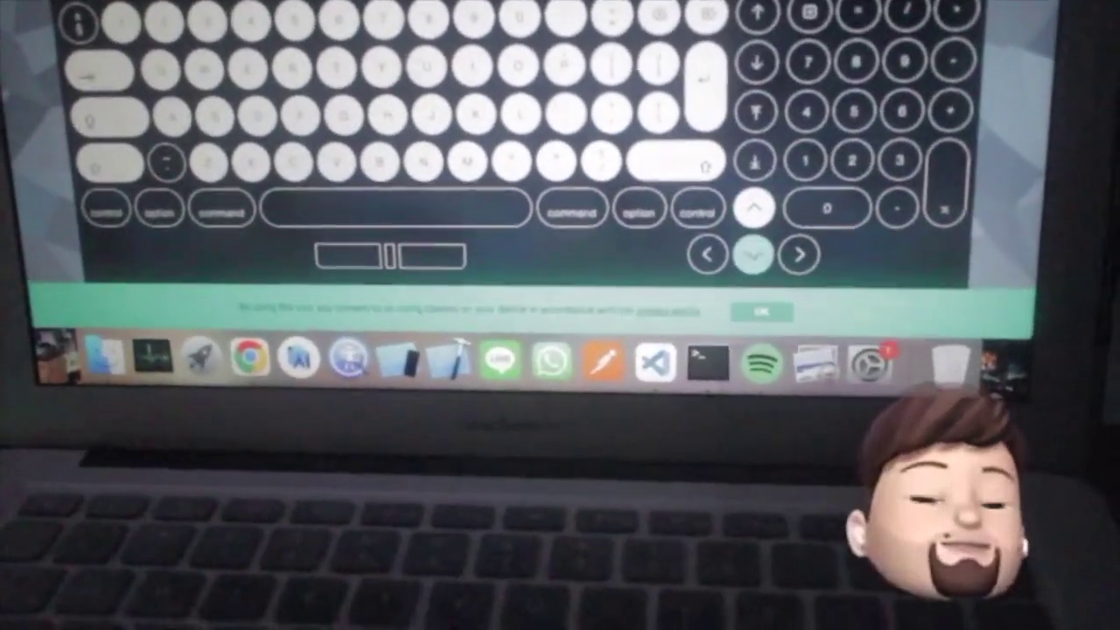
key(Down)
key(Left)
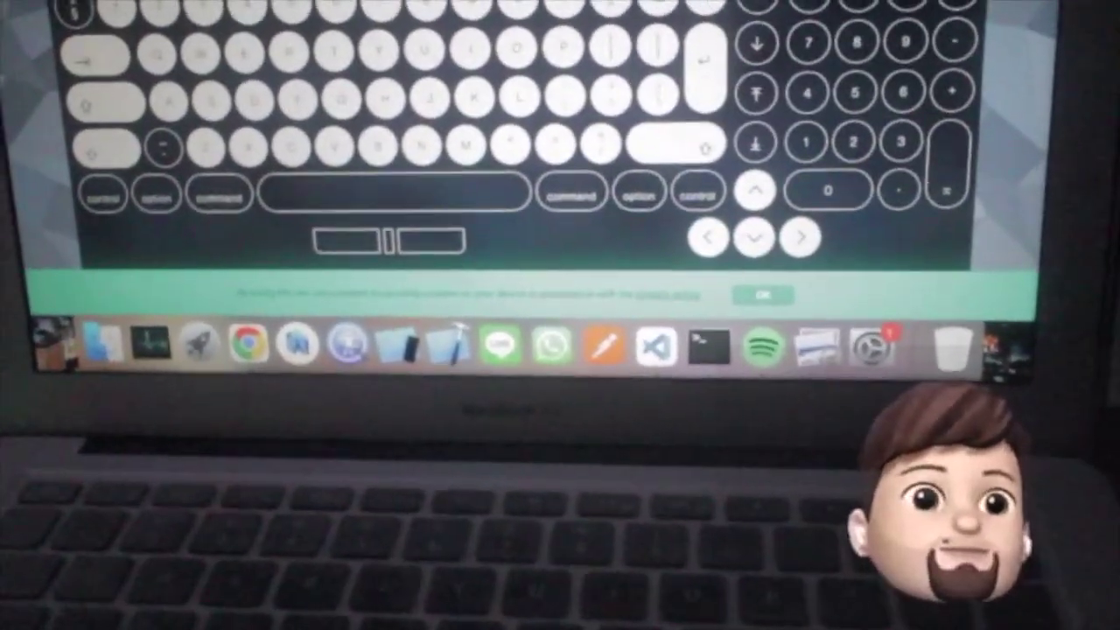
key(ctrl)
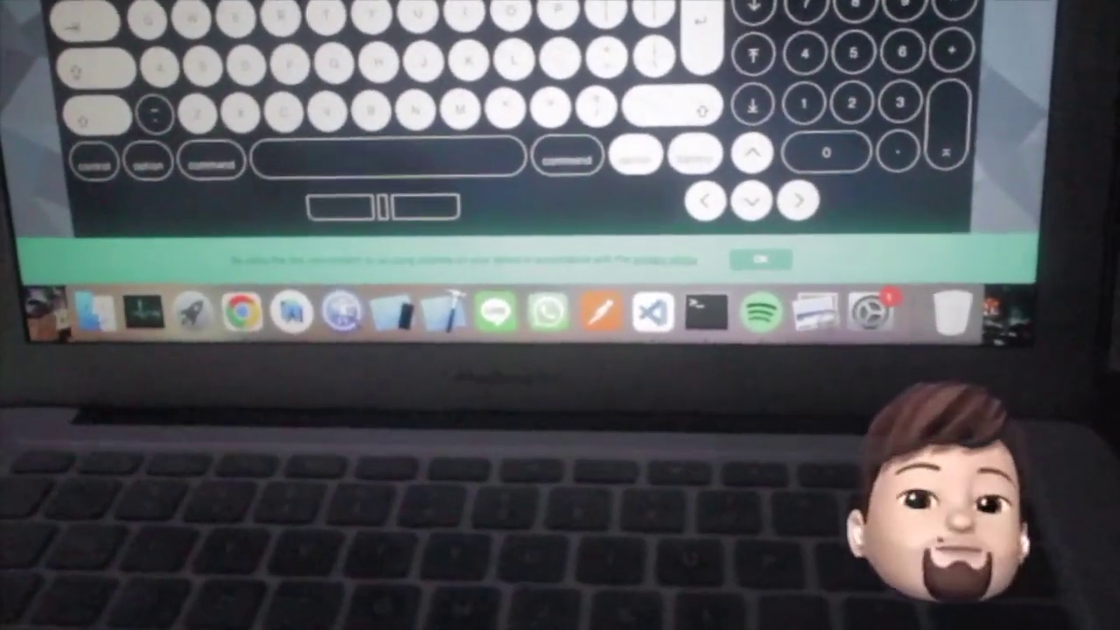
key(space)
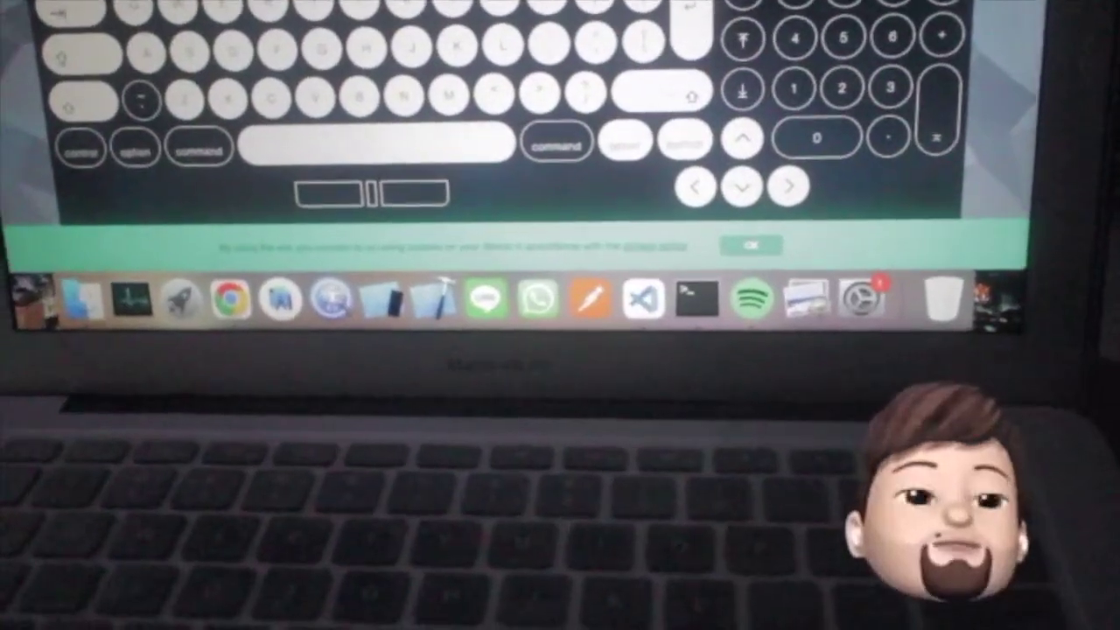
key(ctrl)
key(alt)
key(super)
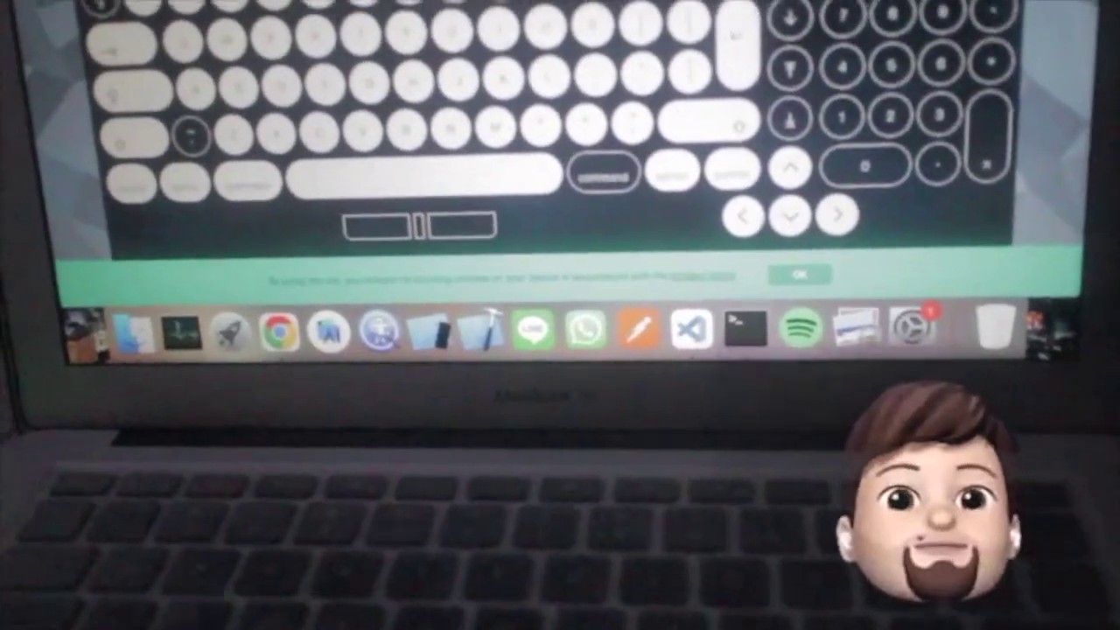
key(F11)
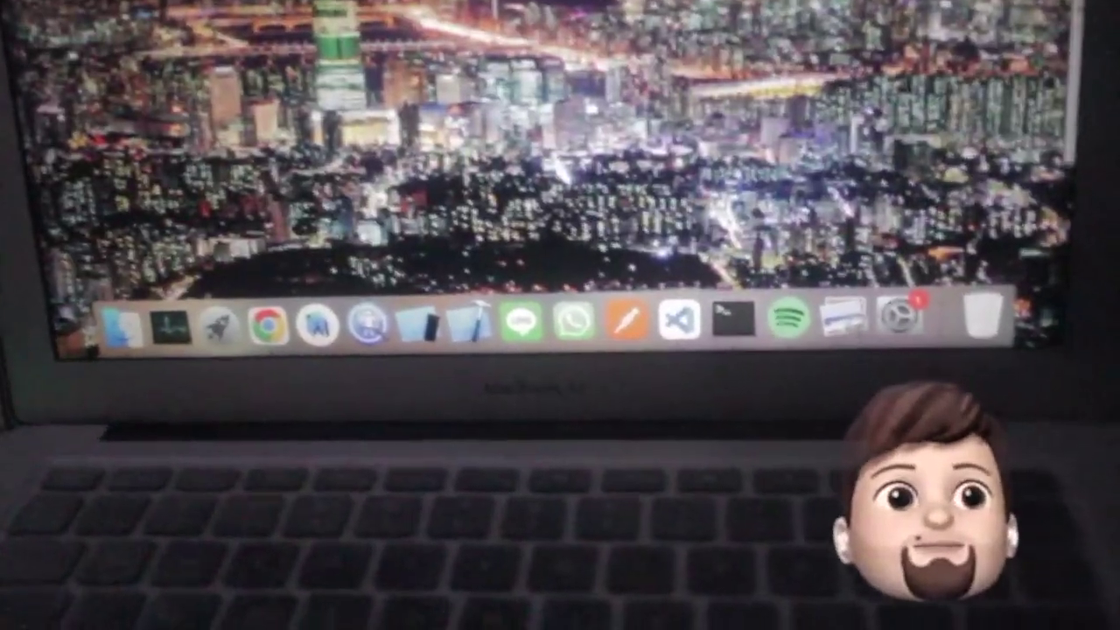